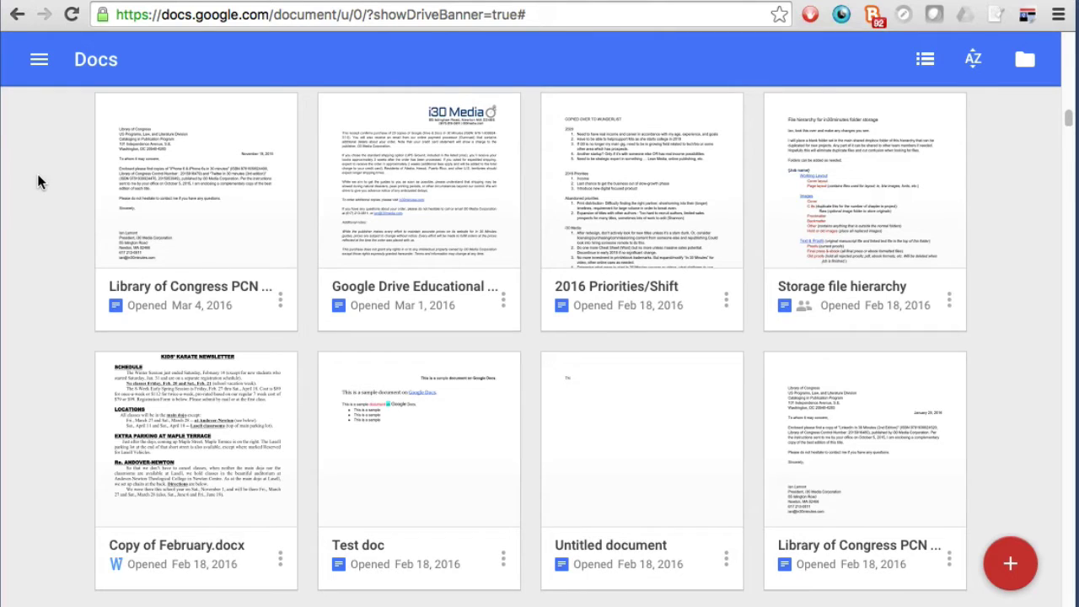
Step: Go to chrome://extensions and highlight the enabled Office Editing for Docs, Sheets & Slides entry
left_click(135, 15)
type("chrome://extensions")
key("Return")
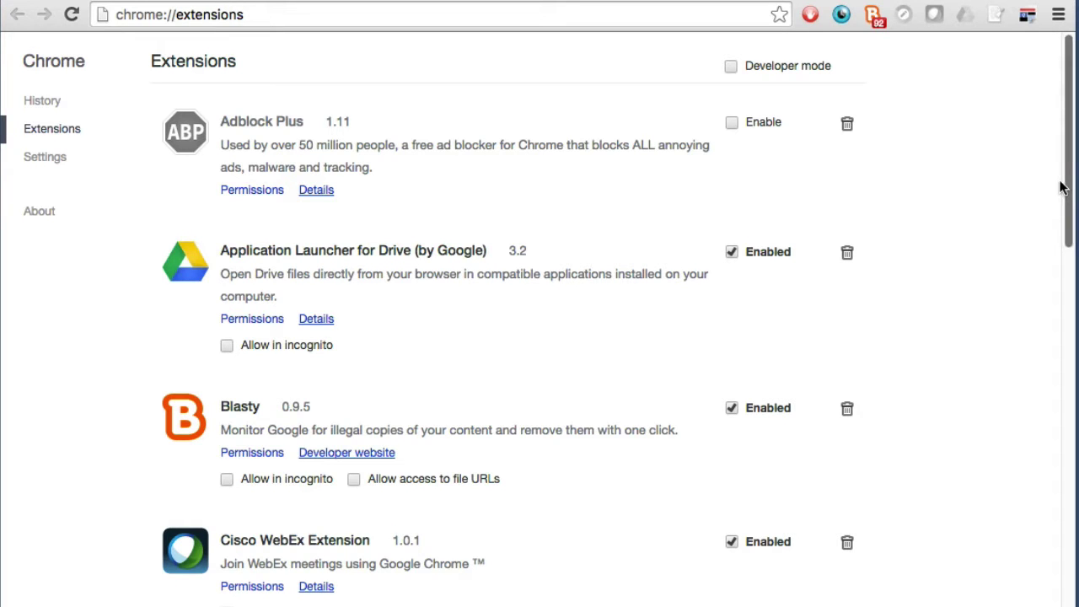
left_click_drag(1067, 184, 1070, 445)
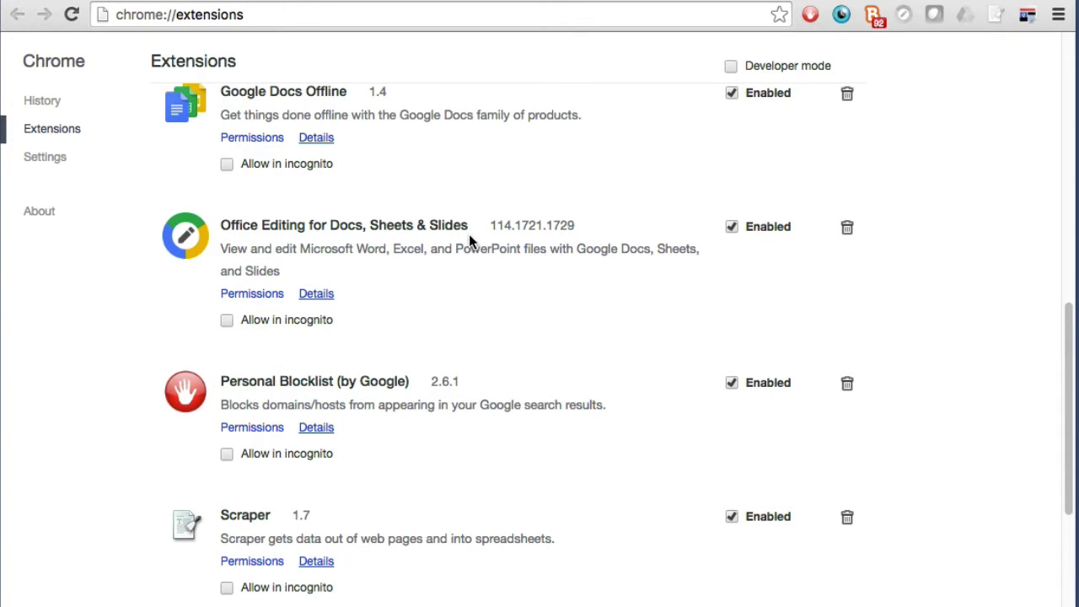
left_click_drag(468, 233, 267, 223)
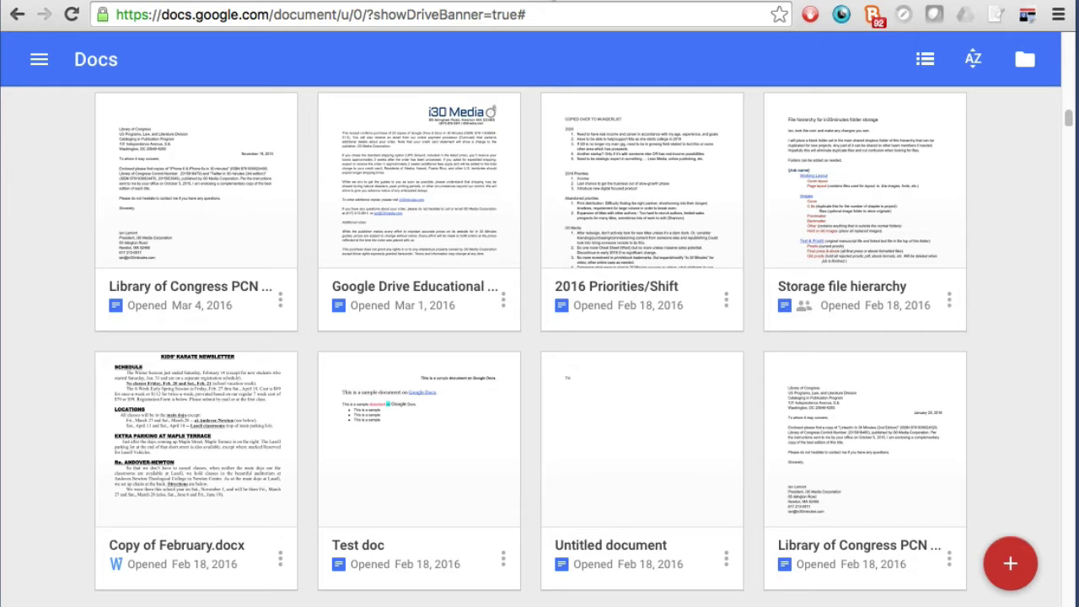
Step: Return to the Google Docs home tab and scroll down the recent documents grid
left_click(554, 3)
left_click_drag(1067, 125, 1067, 141)
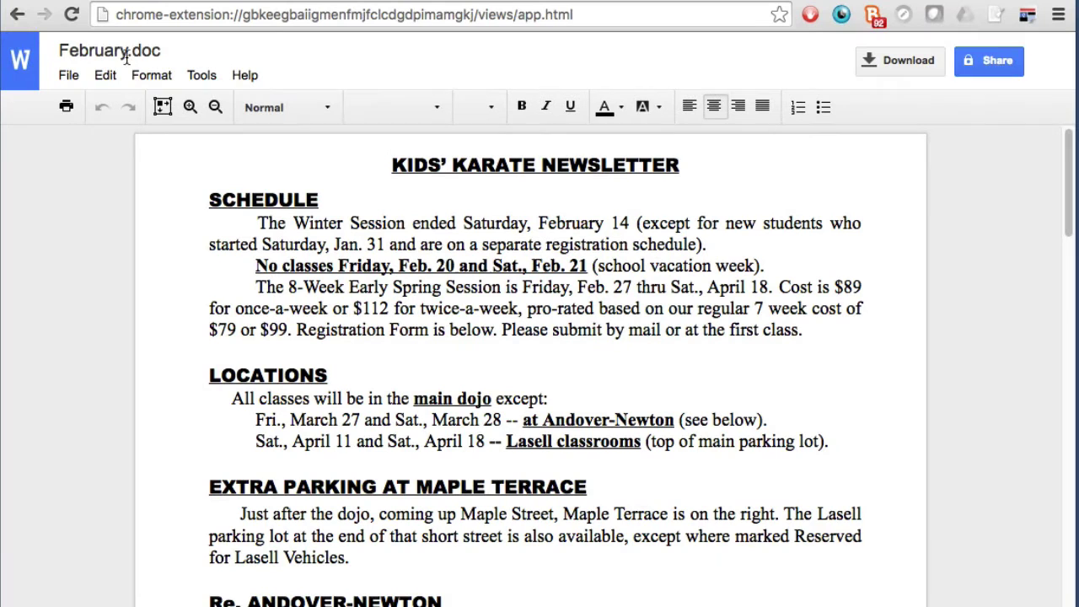
Step: Show the Office Compatibility Mode option for February.doc from the Edit menu
left_click(82, 80)
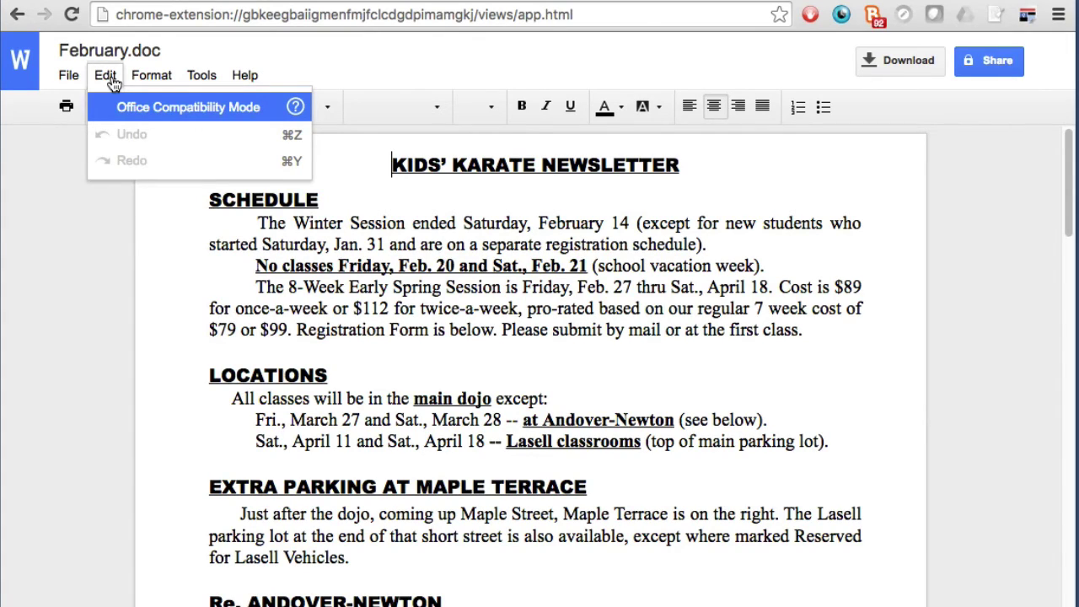
Step: Recolor 'February' in the first paragraph magenta, then switch to Preview showing the book cover
left_click(97, 274)
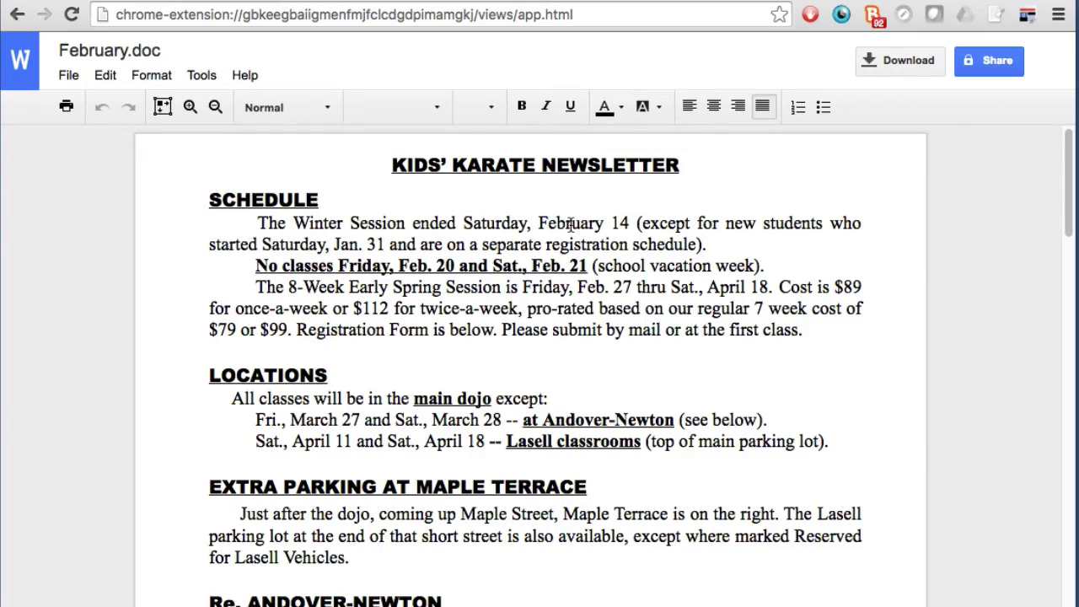
double_click(570, 224)
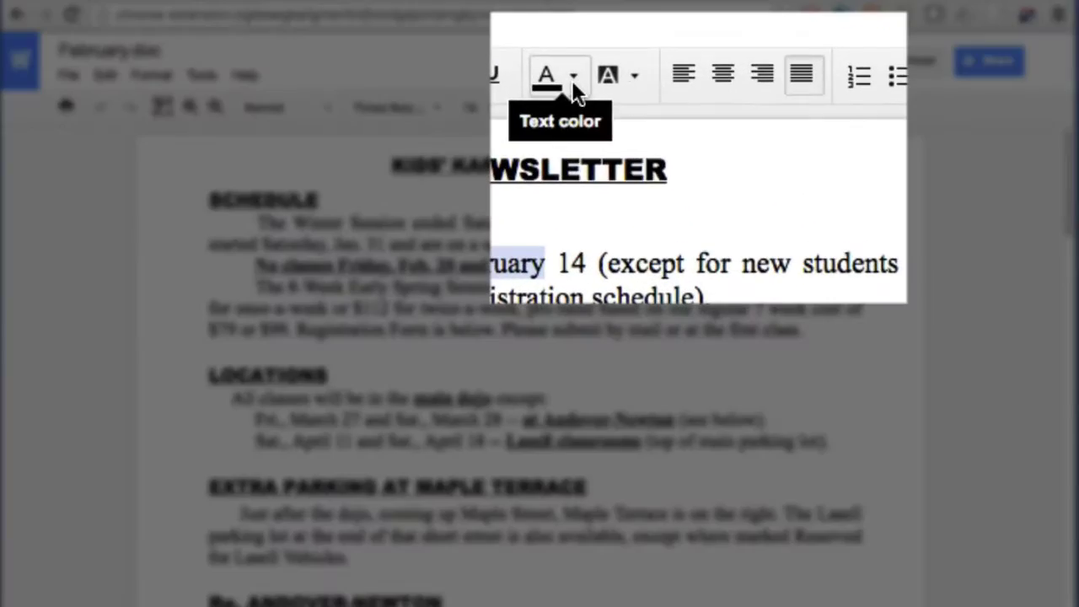
left_click(617, 106)
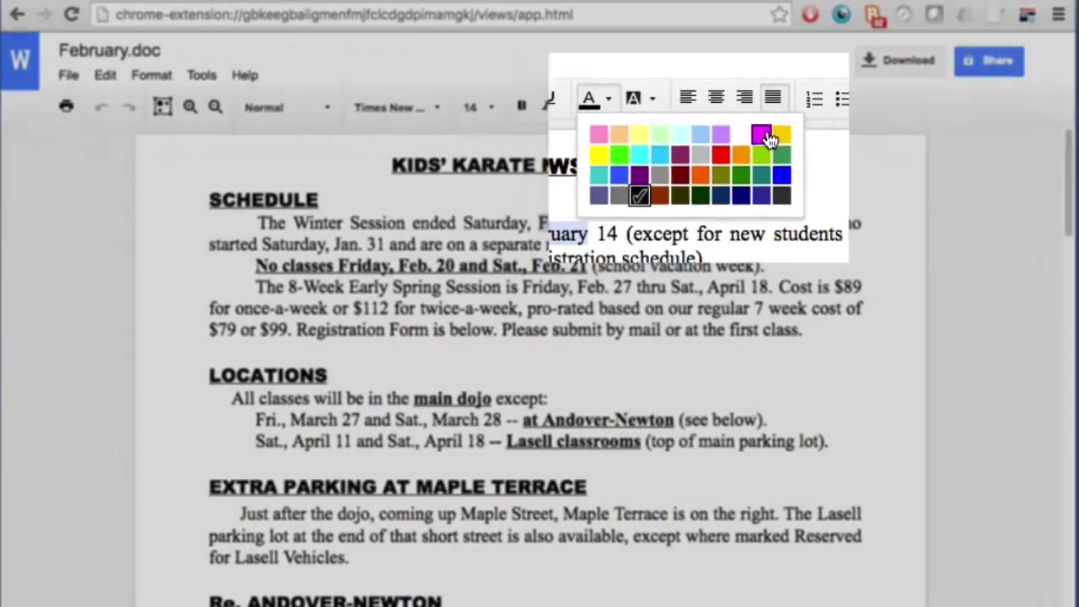
left_click(764, 128)
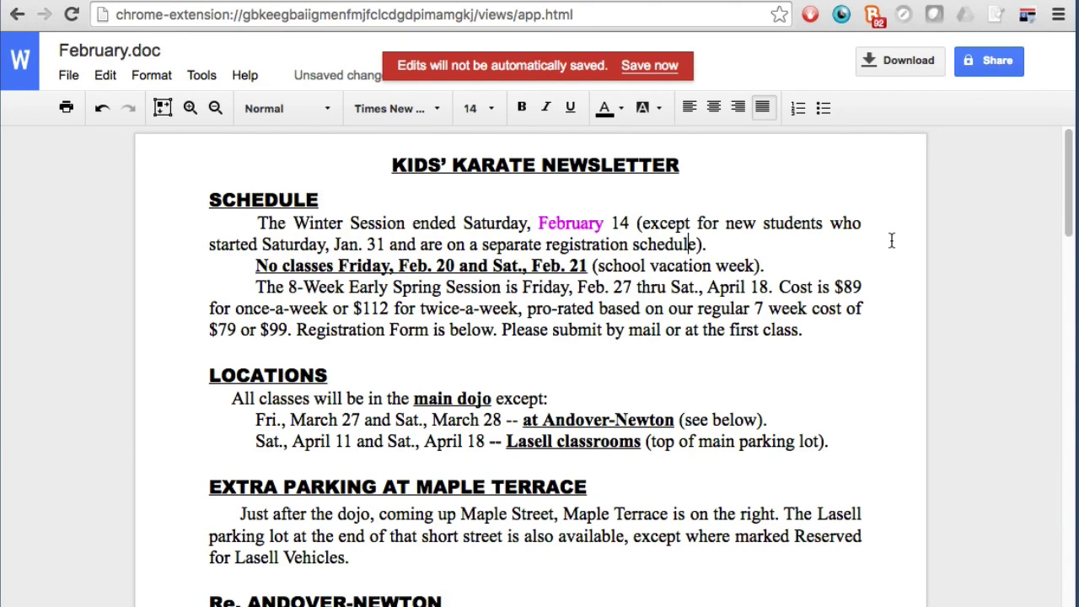
key("super+Tab")
key("super+Tab")
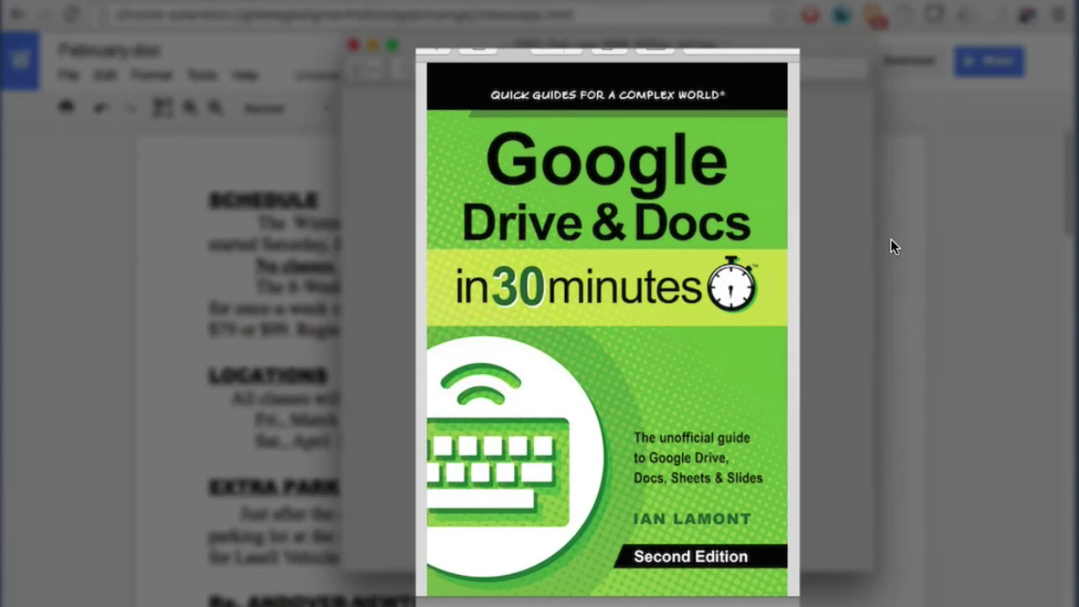